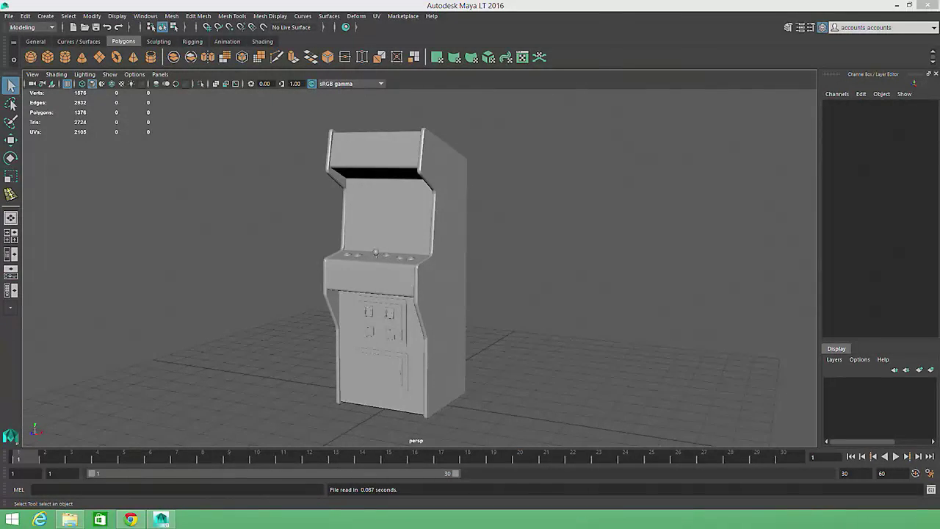
# Isolate the arcade cabinet's main body shell and bring its back panel into view
pyautogui.click(400, 279)
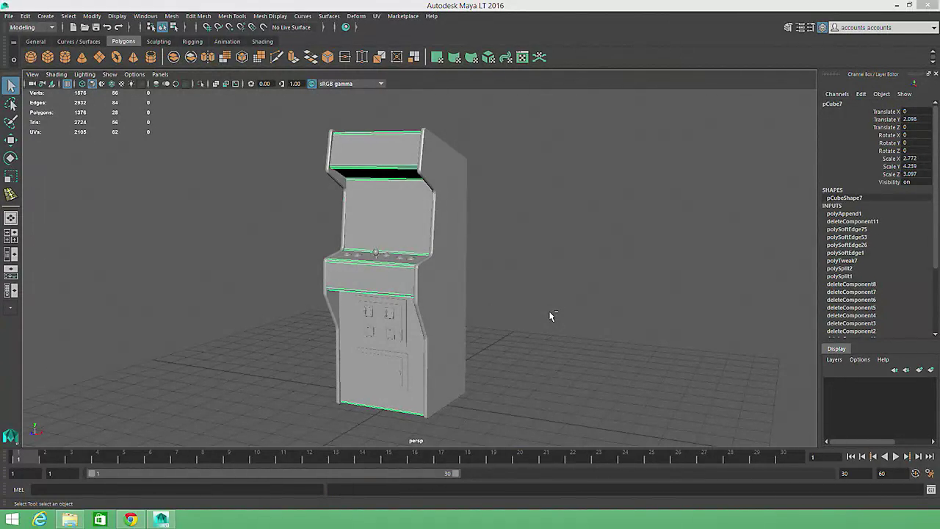
pyautogui.hotkey('ctrl', '1')
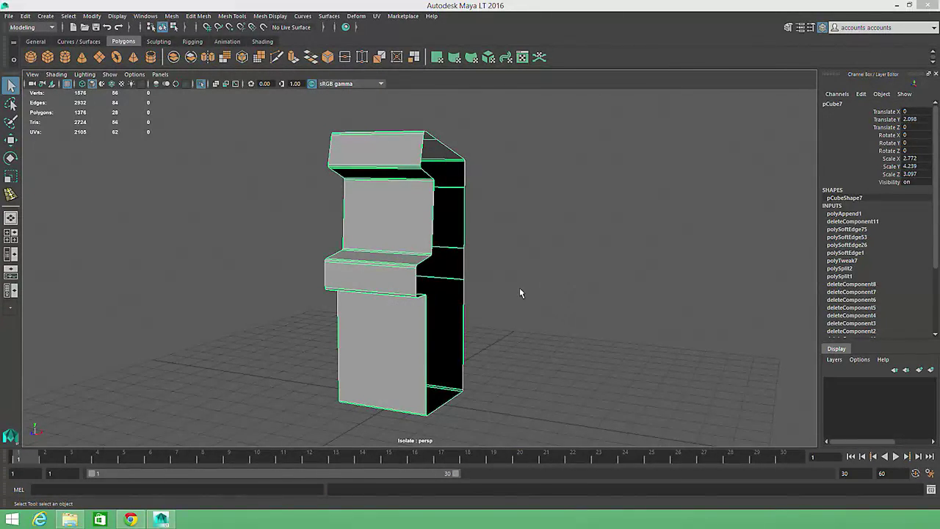
pyautogui.keyDown('alt'); pyautogui.moveTo(521, 292); pyautogui.dragTo(462, 284); pyautogui.keyUp('alt')
pyautogui.keyDown('alt'); pyautogui.moveTo(566, 282); pyautogui.dragTo(515, 269); pyautogui.keyUp('alt')
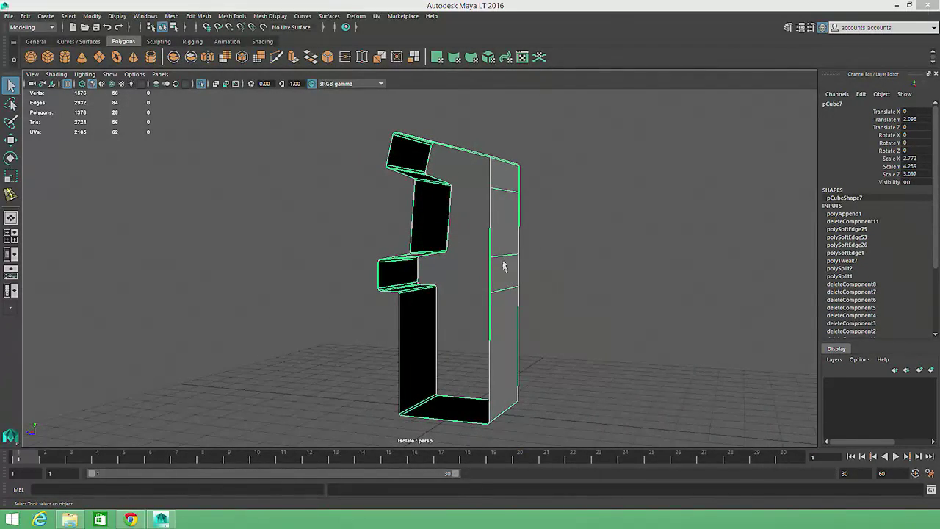
pyautogui.keyDown('alt'); pyautogui.moveTo(615, 282); pyautogui.dragTo(563, 272, button='middle'); pyautogui.keyUp('alt')
pyautogui.keyDown('alt'); pyautogui.moveTo(563, 273); pyautogui.dragTo(575, 277); pyautogui.keyUp('alt')
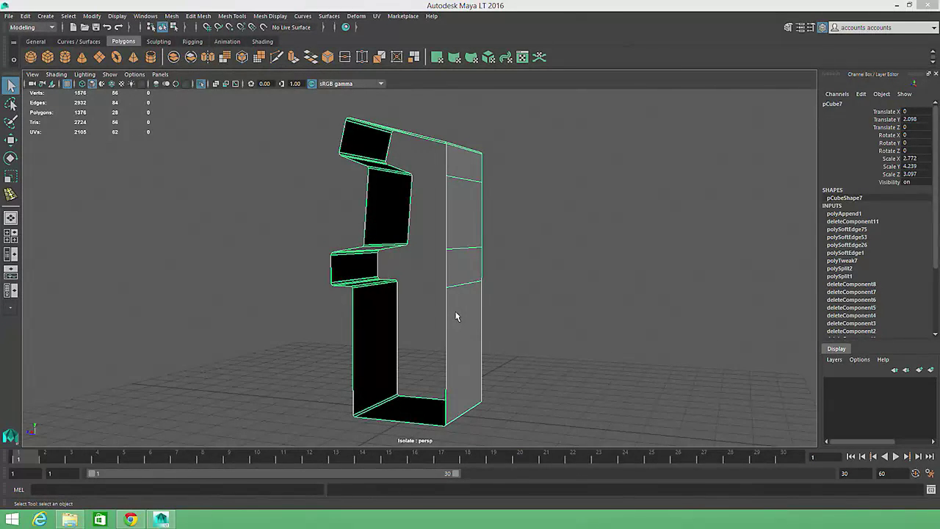
# Delete the three horizontal edges crossing the back panel of the cabinet body
pyautogui.moveTo(456, 269); pyautogui.dragTo(454, 245, button='right')
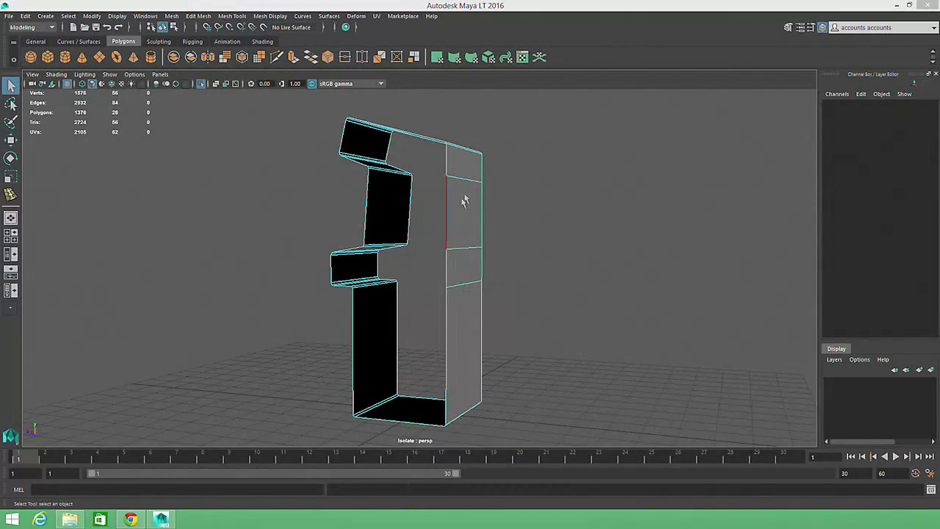
pyautogui.click(473, 193)
pyautogui.keyDown('shift'); pyautogui.click(466, 248); pyautogui.keyUp('shift')
pyautogui.keyDown('shift'); pyautogui.click(472, 281); pyautogui.keyUp('shift')
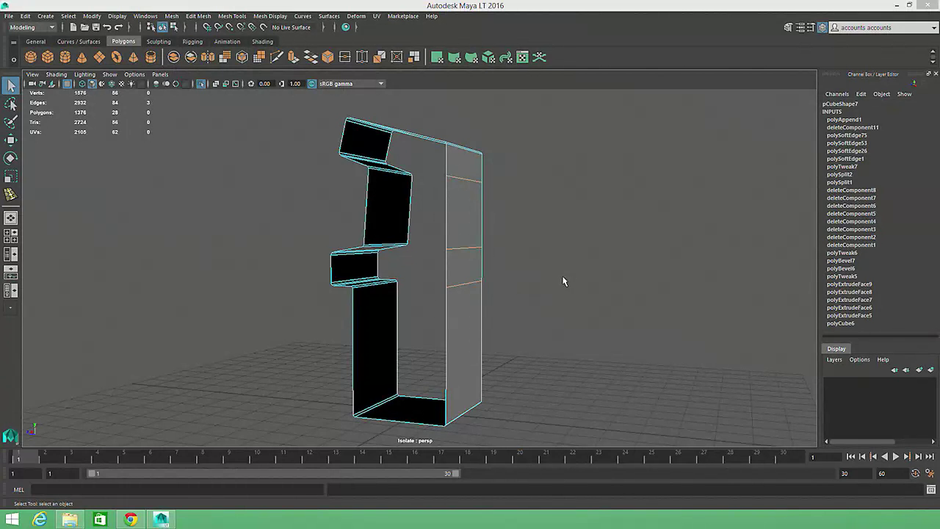
pyautogui.press('Delete')
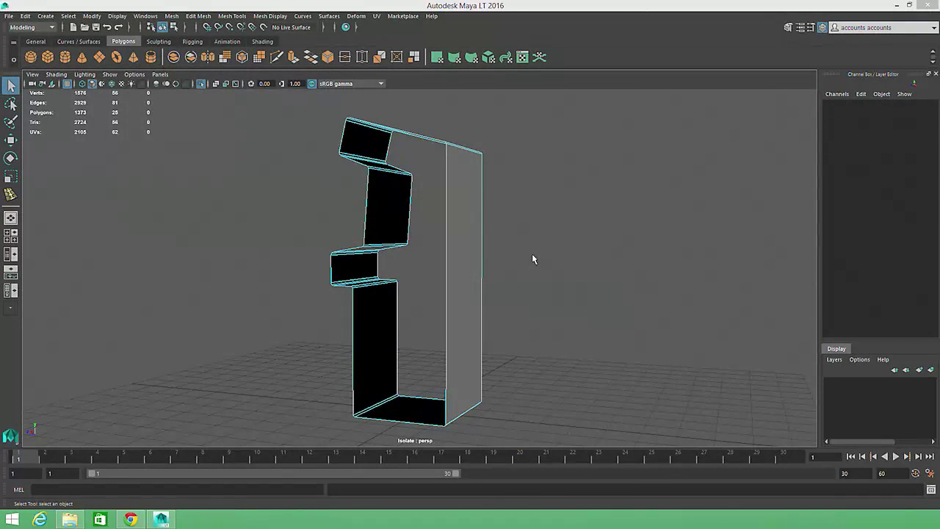
# Delete the six leftover vertices along both vertical sides of the back panel
pyautogui.moveTo(532, 254); pyautogui.dragTo(501, 259, button='right')
pyautogui.moveTo(440, 175); pyautogui.dragTo(523, 321)
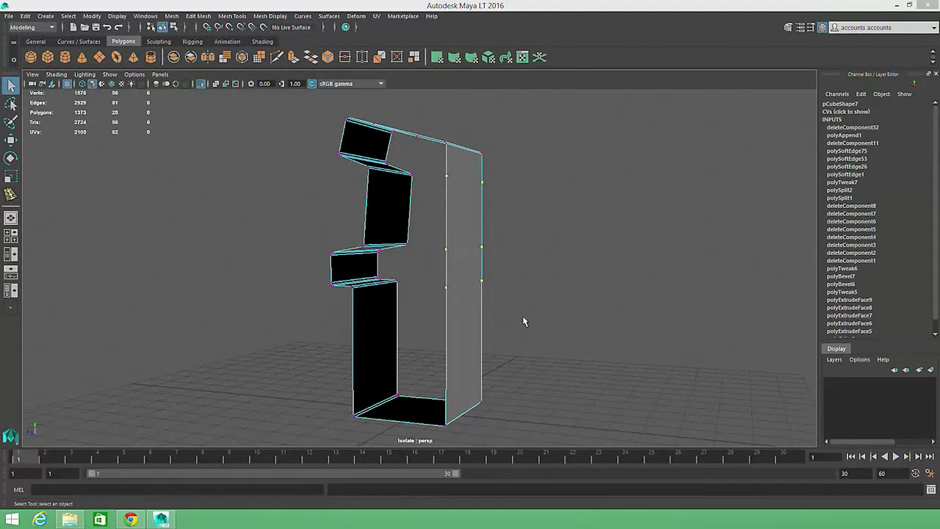
pyautogui.press('Delete')
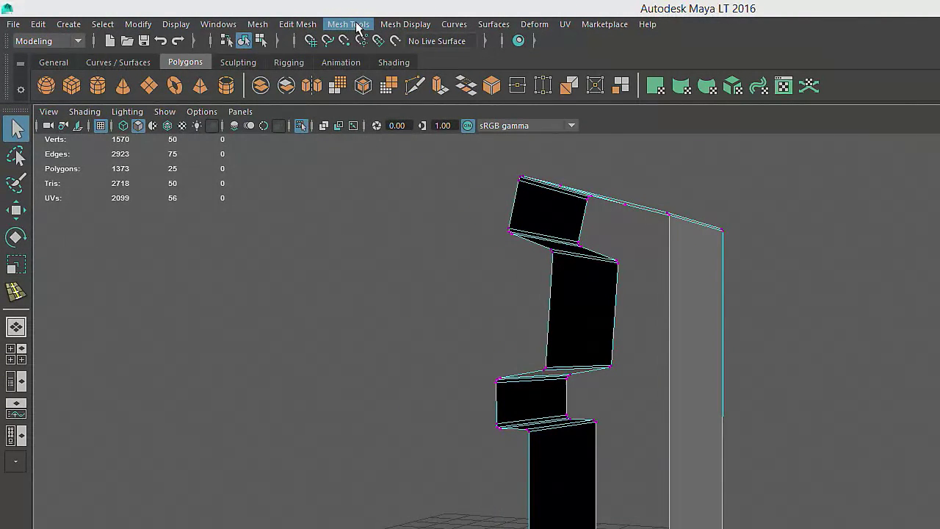
# Insert three horizontal edge loops across the upper half of the back panel
pyautogui.click(357, 26)
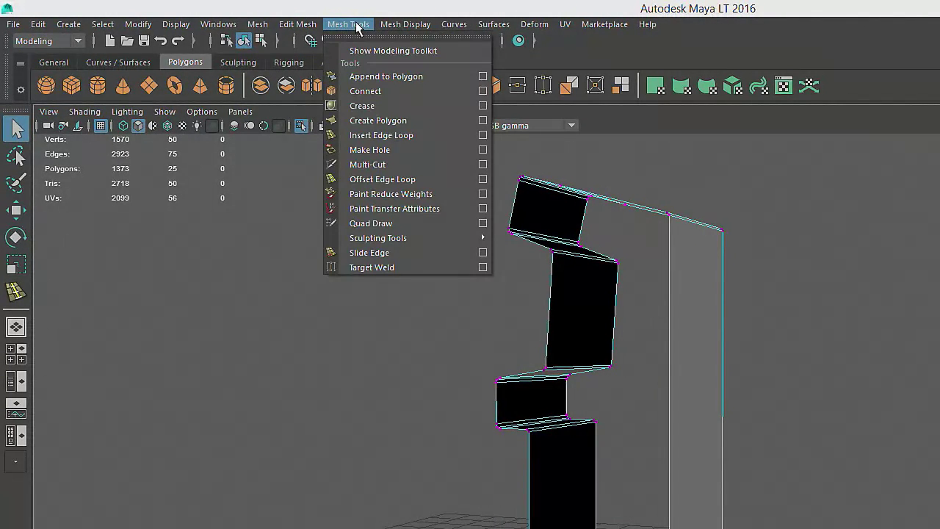
pyautogui.click(376, 137)
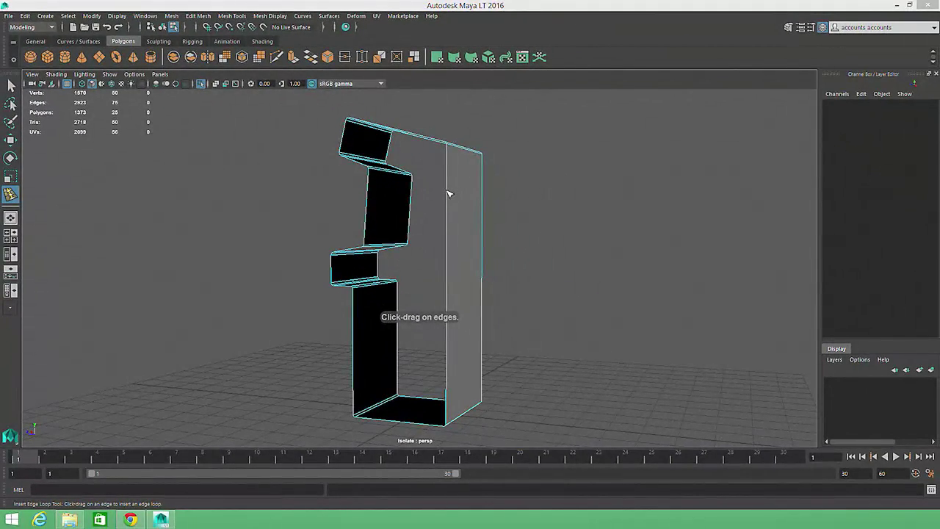
pyautogui.click(450, 194)
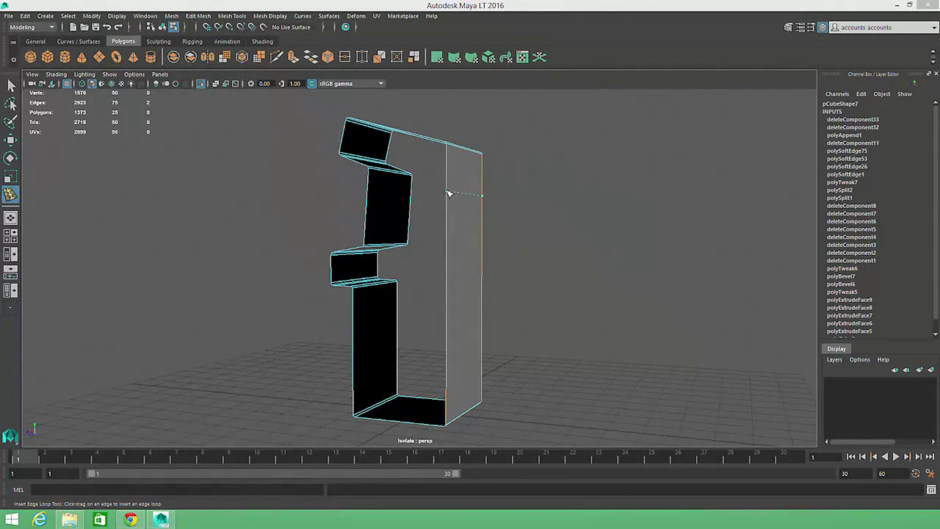
pyautogui.moveTo(450, 194); pyautogui.dragTo(452, 235)
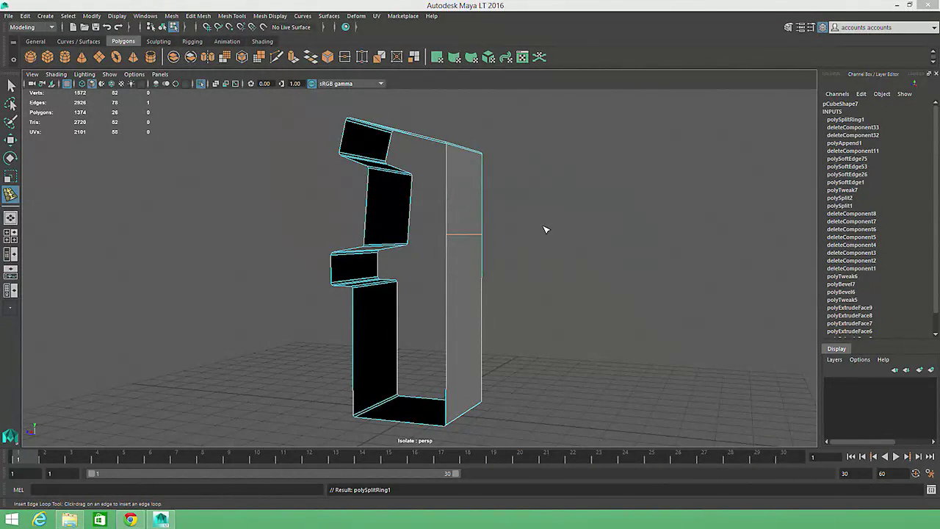
pyautogui.moveTo(449, 216); pyautogui.dragTo(449, 192)
pyautogui.click(449, 211)
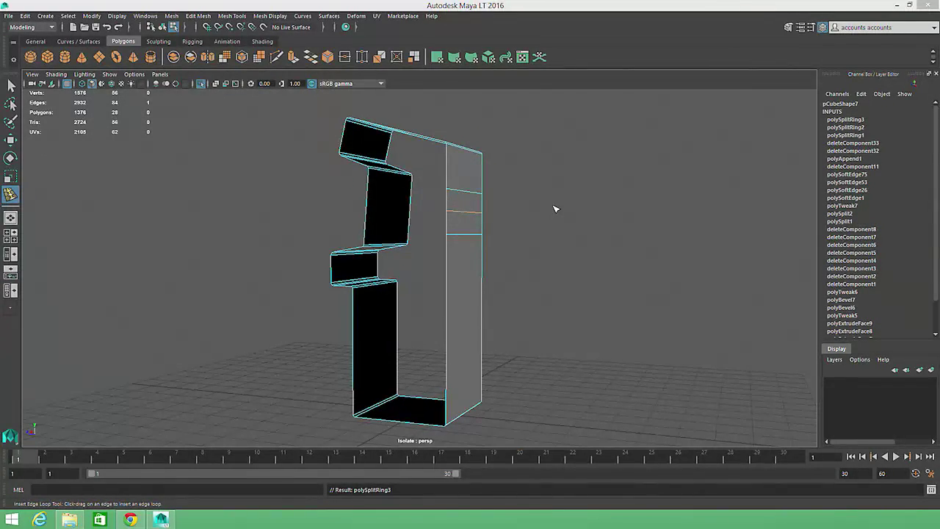
# Undo the three edge loops inserted on the back panel
pyautogui.click(232, 16)
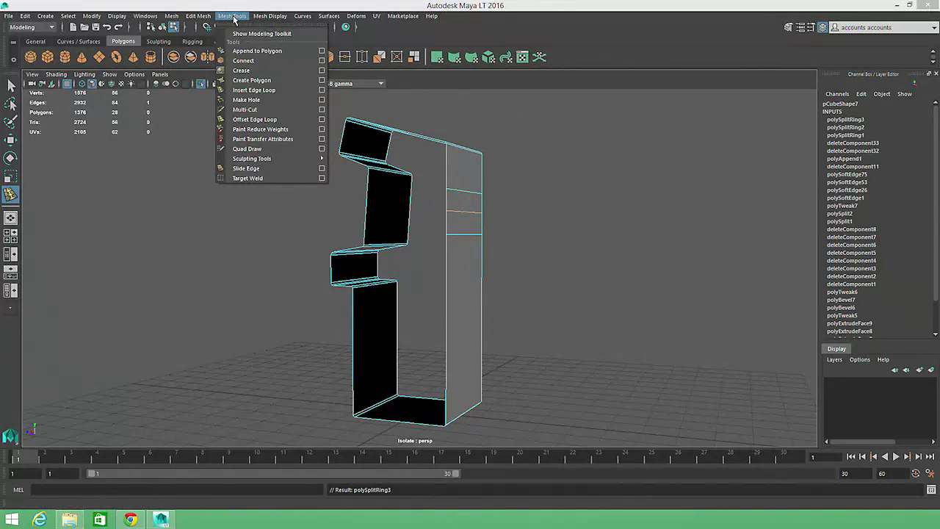
pyautogui.click(252, 90)
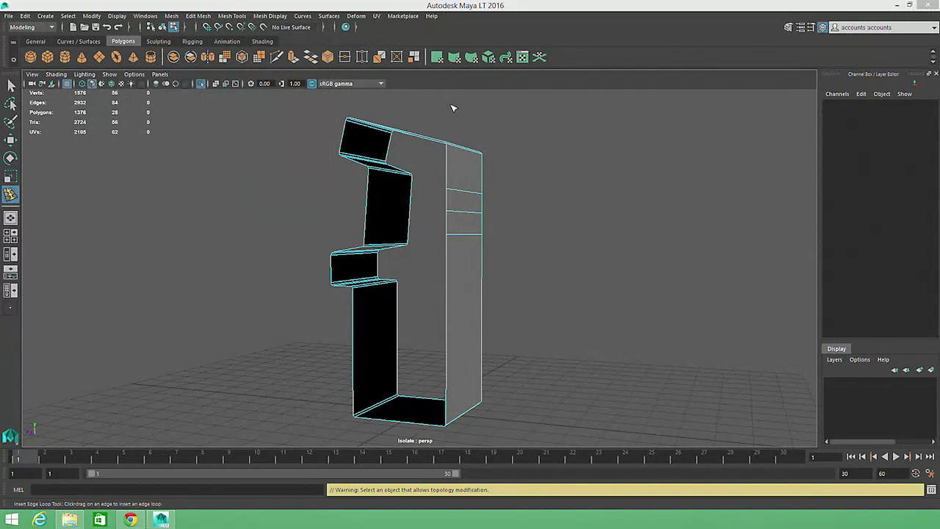
pyautogui.hotkey('ctrl', 'z')
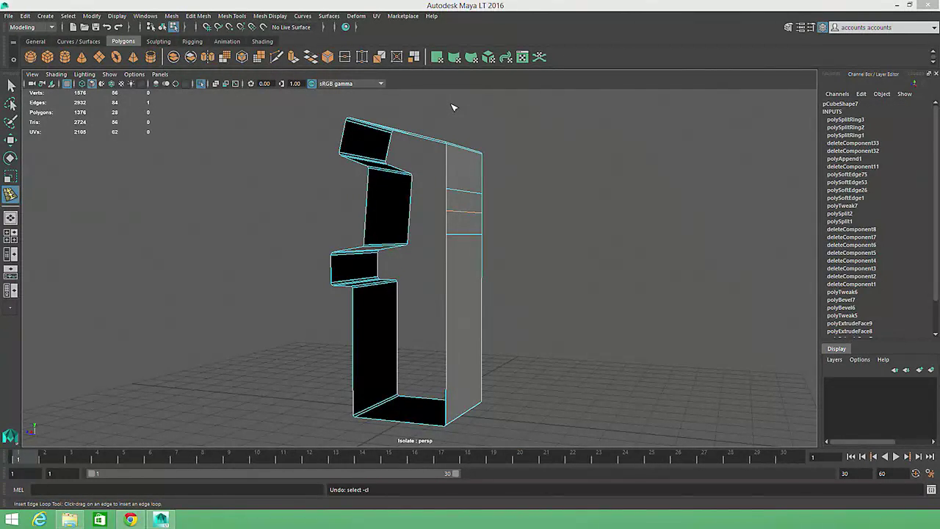
pyautogui.hotkey('ctrl', 'z')
pyautogui.hotkey('ctrl', 'z')
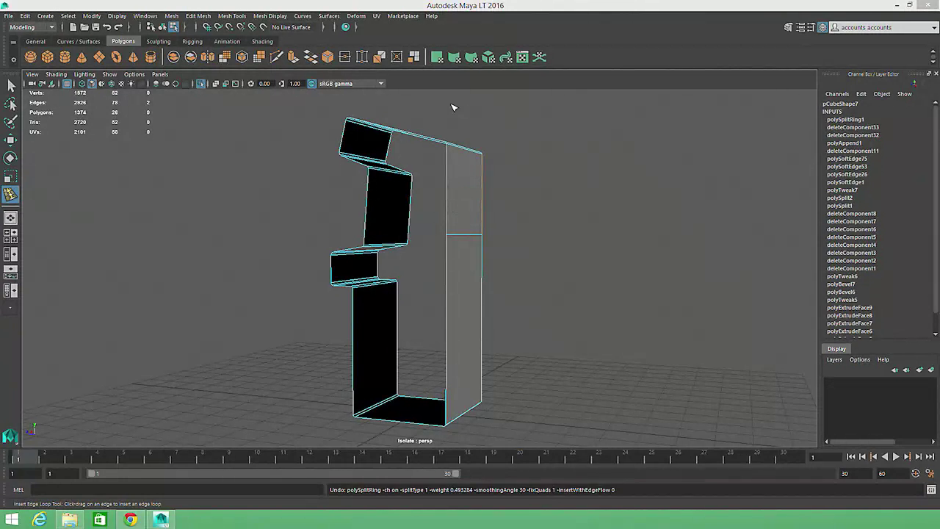
pyautogui.hotkey('ctrl', 'z')
# Show all cabinet parts again and select the side panel as a whole object
pyautogui.hotkey('ctrl', '1')
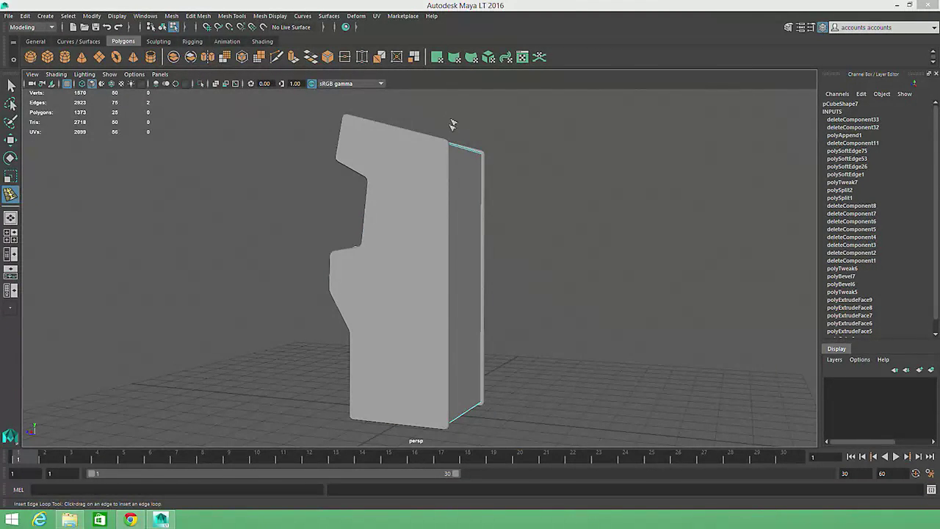
pyautogui.rightClick(449, 165)
pyautogui.moveTo(449, 166); pyautogui.dragTo(449, 192, button='right')
pyautogui.keyDown('alt'); pyautogui.moveTo(529, 195); pyautogui.dragTo(563, 235); pyautogui.keyUp('alt')
pyautogui.press('w')
pyautogui.click(460, 236)
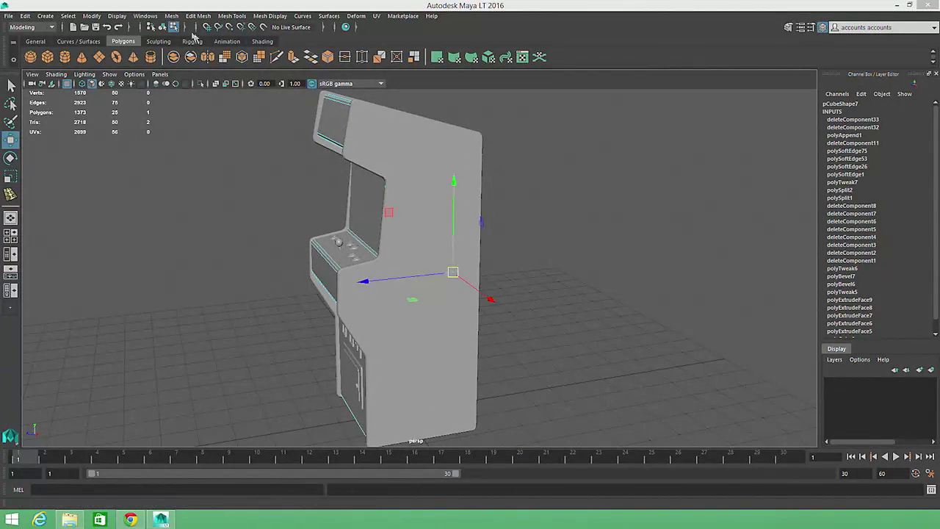
pyautogui.click(161, 26)
pyautogui.click(436, 232)
pyautogui.keyDown('alt'); pyautogui.moveTo(436, 231); pyautogui.dragTo(495, 233); pyautogui.keyUp('alt')
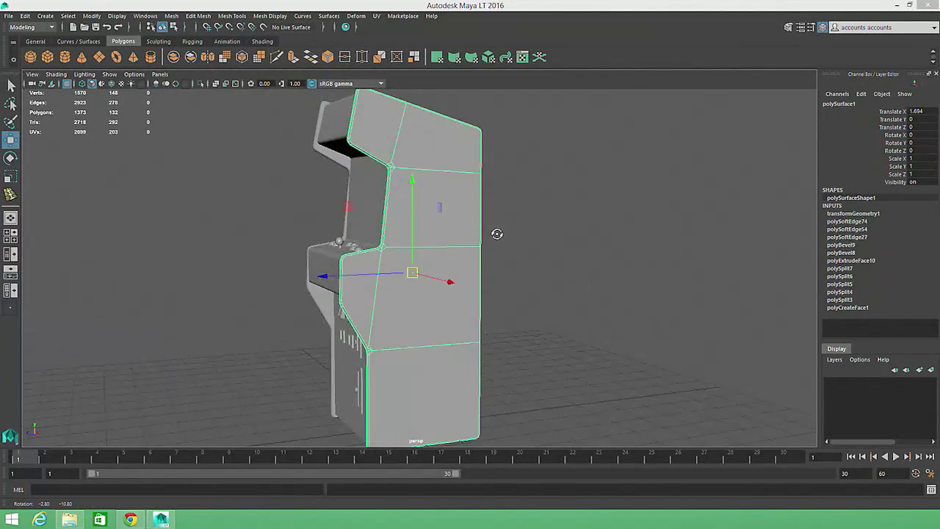
# Triangulate the many-sided side panel face beside the control deck, and quadrangulate the resulting triangles
pyautogui.keyDown('alt'); pyautogui.moveTo(496, 233); pyautogui.dragTo(433, 238, button='right'); pyautogui.keyUp('alt')
pyautogui.keyDown('alt'); pyautogui.moveTo(433, 238); pyautogui.dragTo(371, 204); pyautogui.keyUp('alt')
pyautogui.moveTo(371, 204); pyautogui.dragTo(370, 229, button='right')
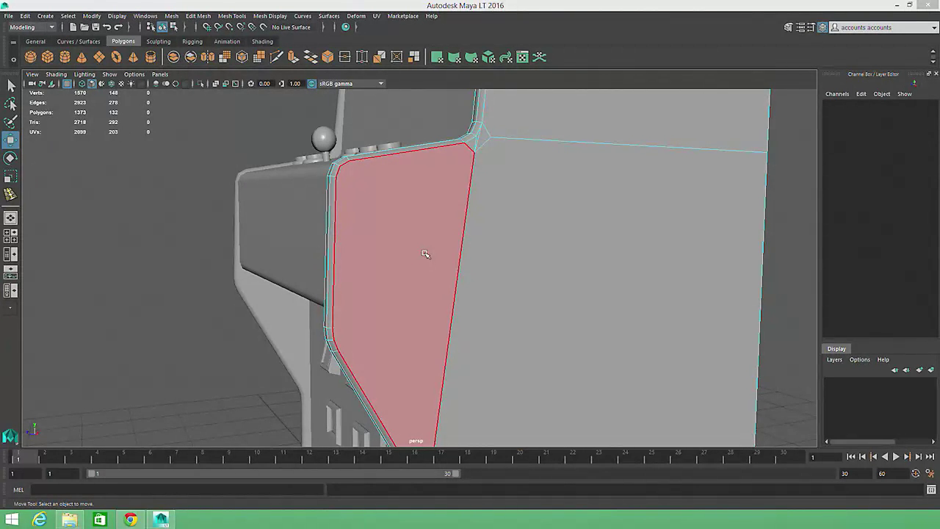
pyautogui.click(426, 253)
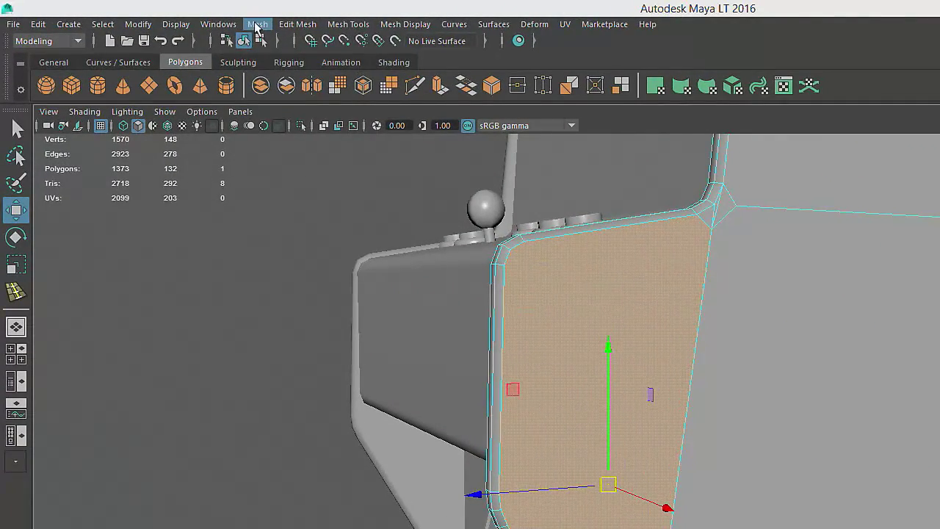
pyautogui.click(171, 15)
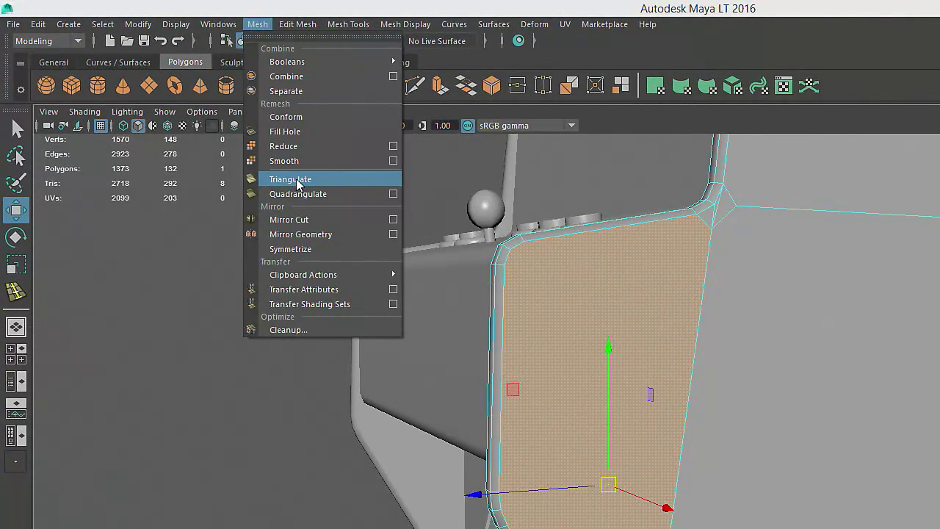
pyautogui.click(290, 179)
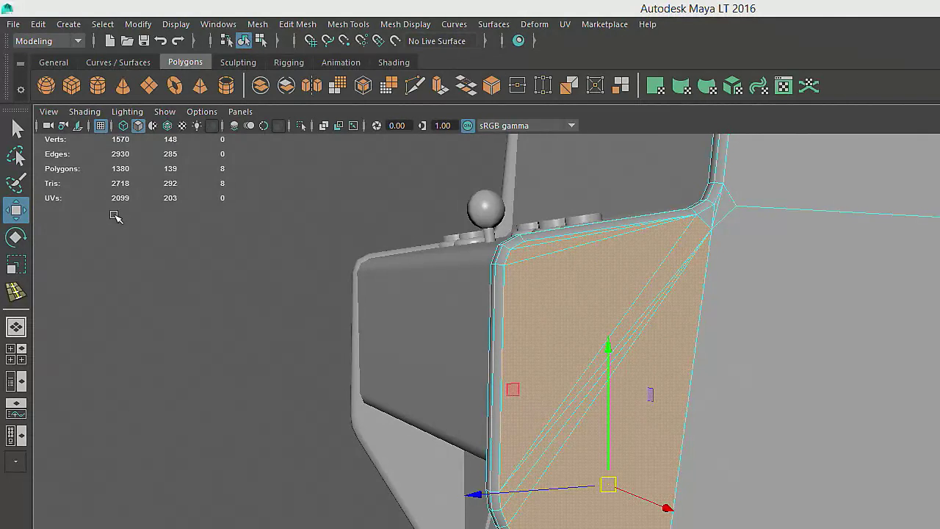
pyautogui.click(259, 24)
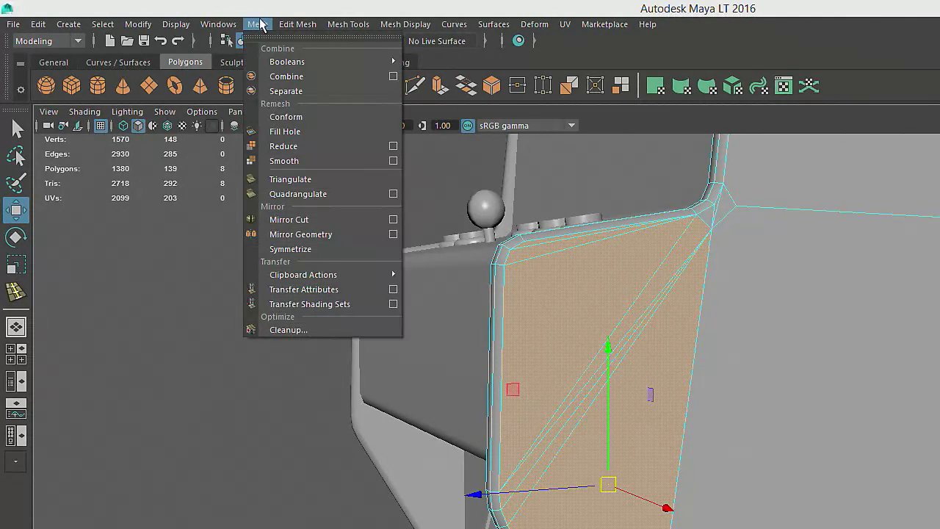
pyautogui.click(293, 194)
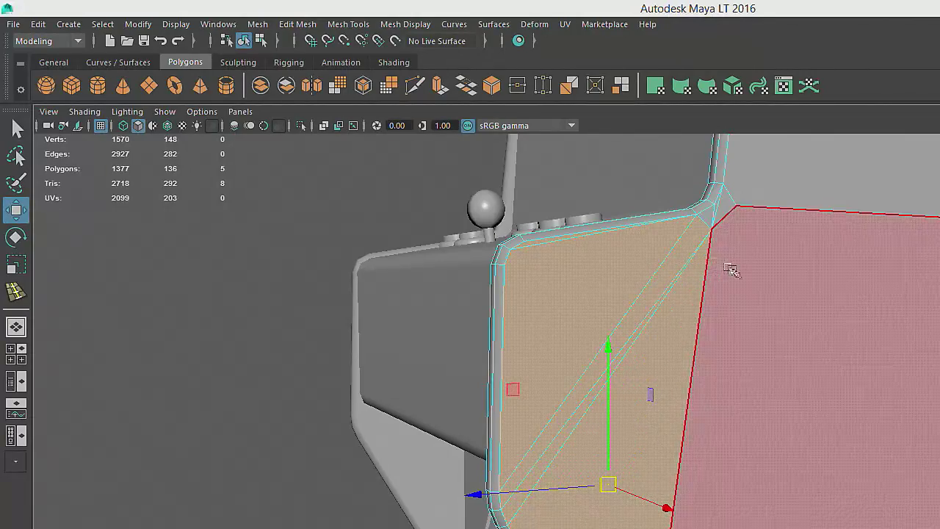
# Run Cleanup on both side panels with Select matching polygons and Faces with more than 4 sides enabled
pyautogui.scroll(-5, 799, 284)
pyautogui.keyDown('alt'); pyautogui.moveTo(800, 283); pyautogui.dragTo(558, 244); pyautogui.keyUp('alt')
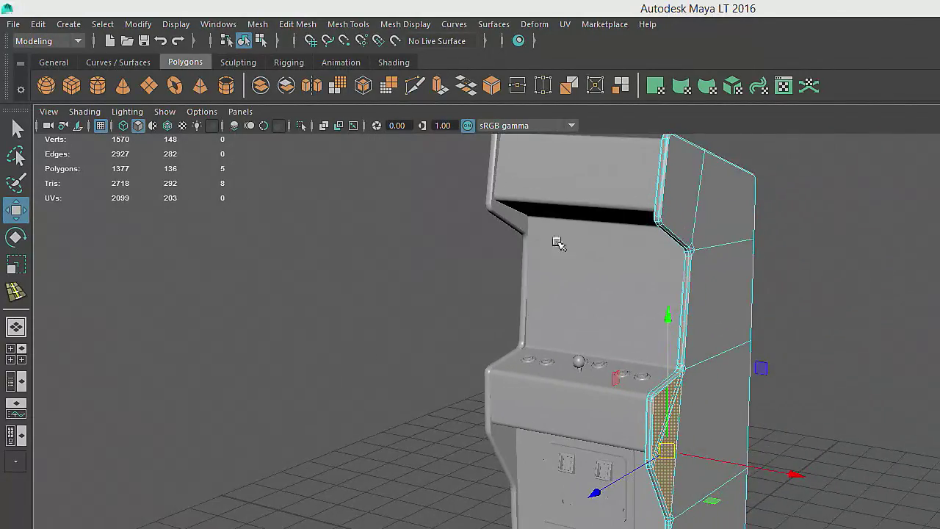
pyautogui.moveTo(739, 226); pyautogui.dragTo(756, 203, button='right')
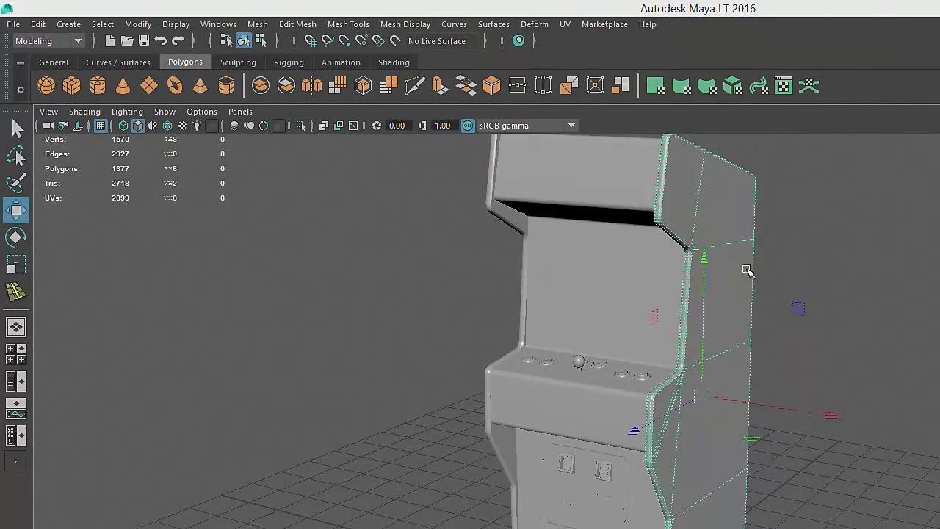
pyautogui.click(510, 215)
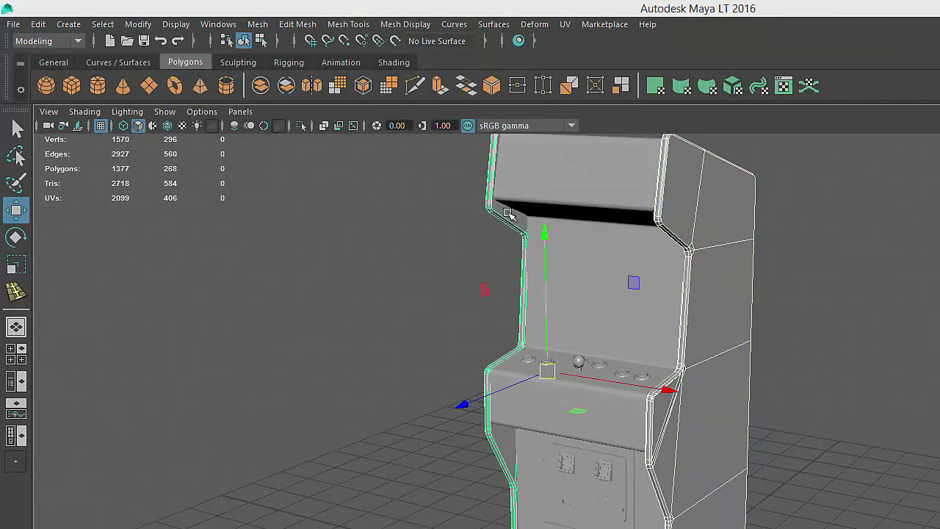
pyautogui.click(257, 24)
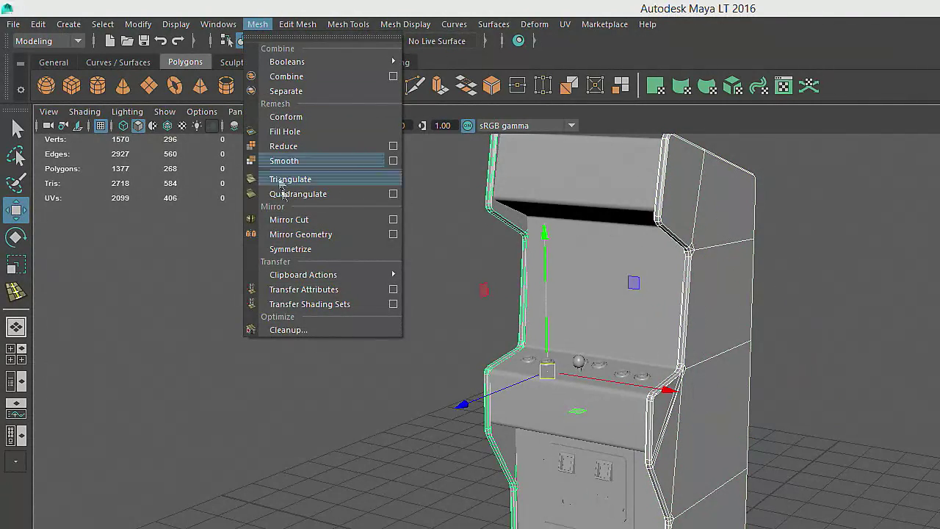
pyautogui.click(301, 330)
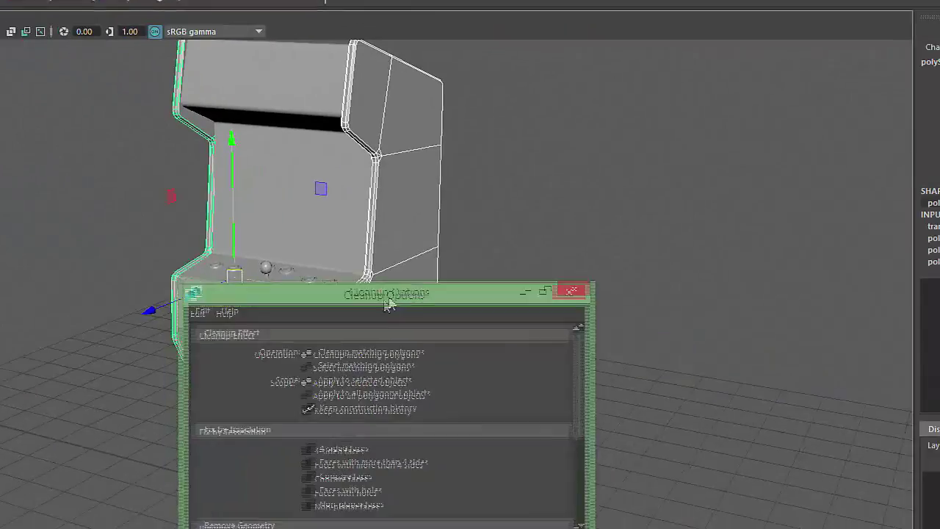
pyautogui.moveTo(695, 400); pyautogui.dragTo(939, 247)
pyautogui.moveTo(610, 137); pyautogui.dragTo(621, 130)
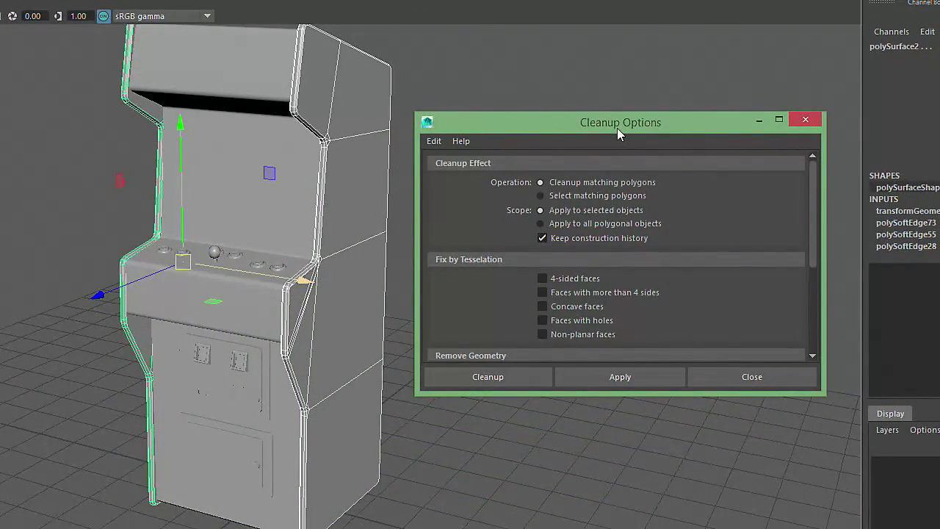
pyautogui.click(588, 195)
pyautogui.click(544, 292)
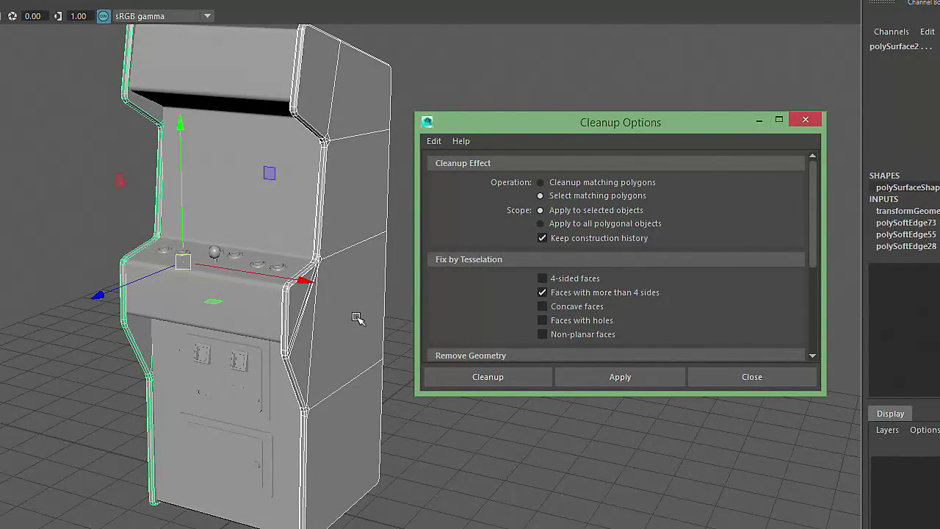
pyautogui.click(644, 381)
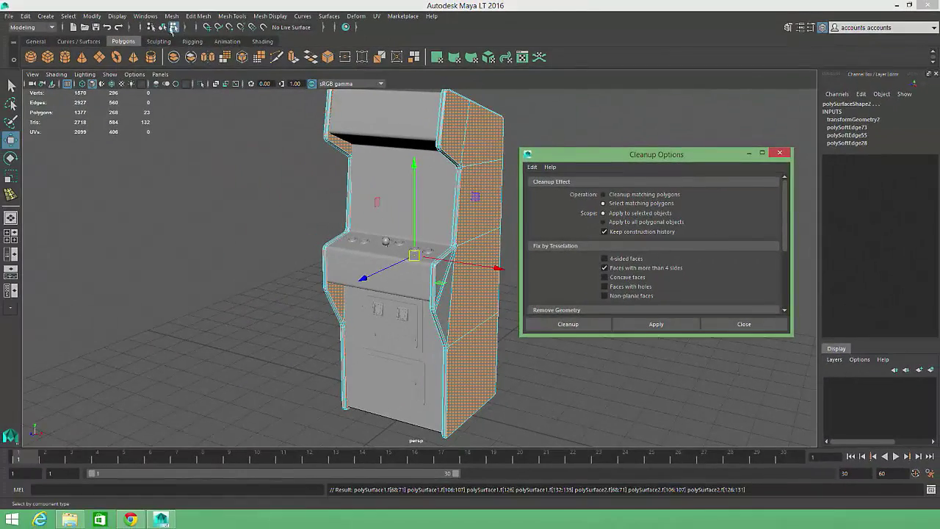
# Triangulate the selected many-sided faces on both side panels, and quadrangulate them
pyautogui.click(171, 16)
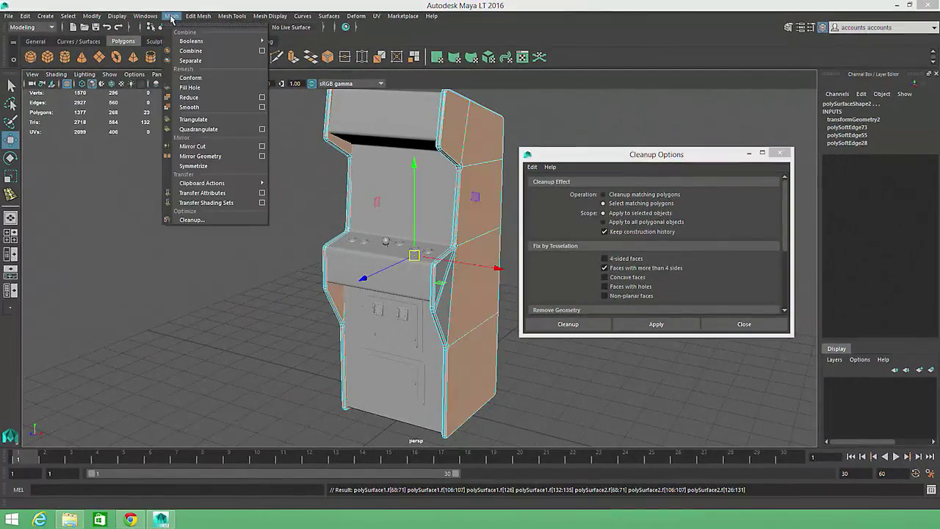
pyautogui.click(191, 119)
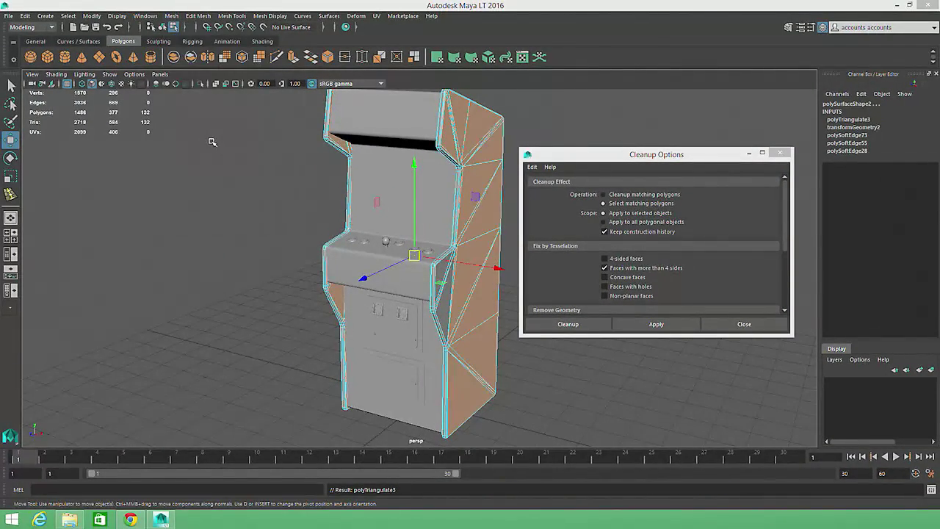
pyautogui.click(172, 15)
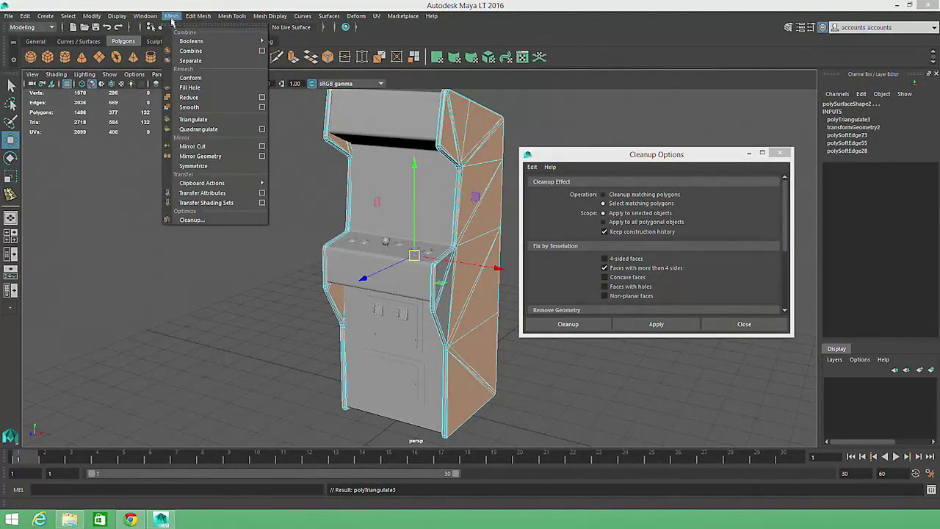
pyautogui.click(191, 129)
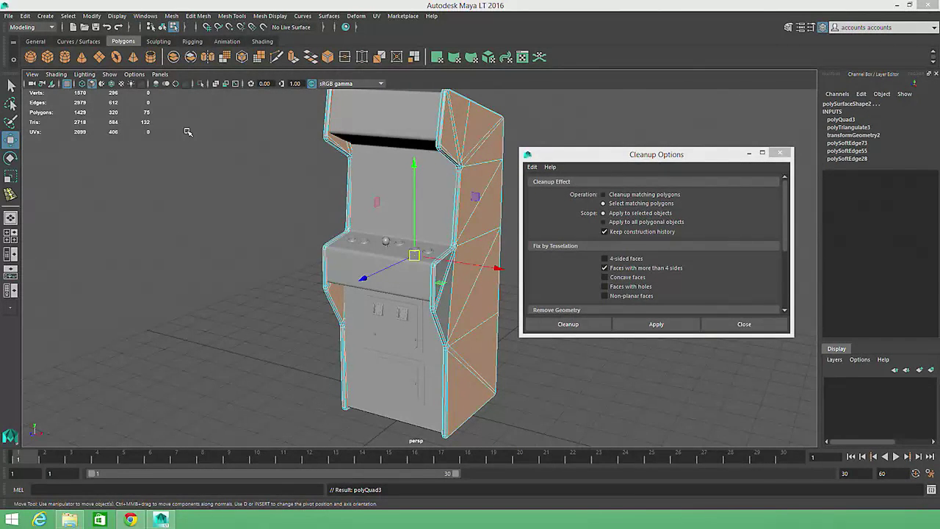